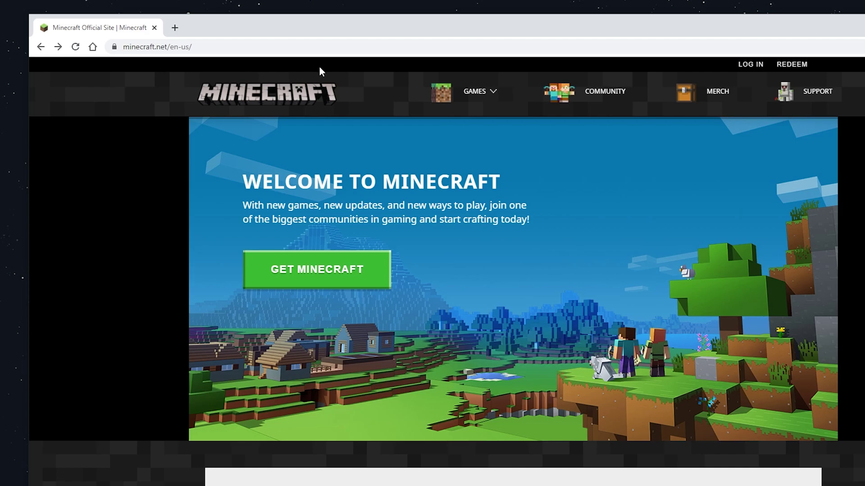
- Log in to Minecraft.net with the Mojang account email and password
click(748, 65)
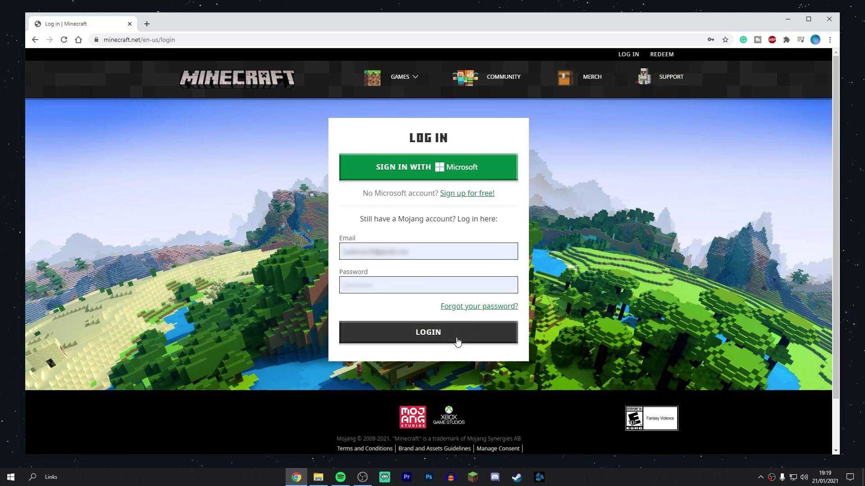
click(457, 340)
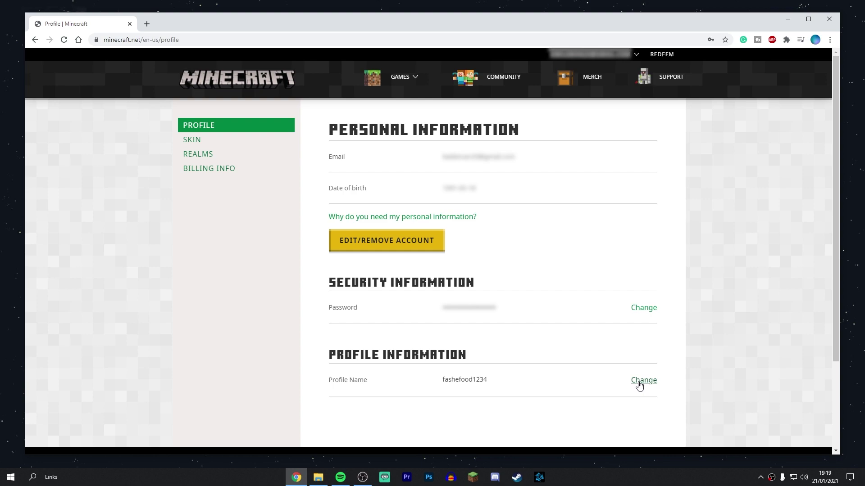
- Expand the Change Profile Name form with its new profile name box
click(639, 382)
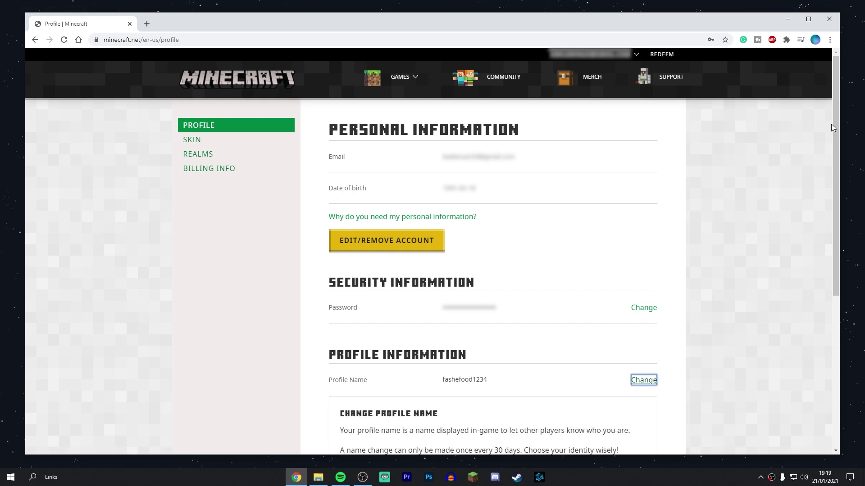
drag(833, 122, 836, 186)
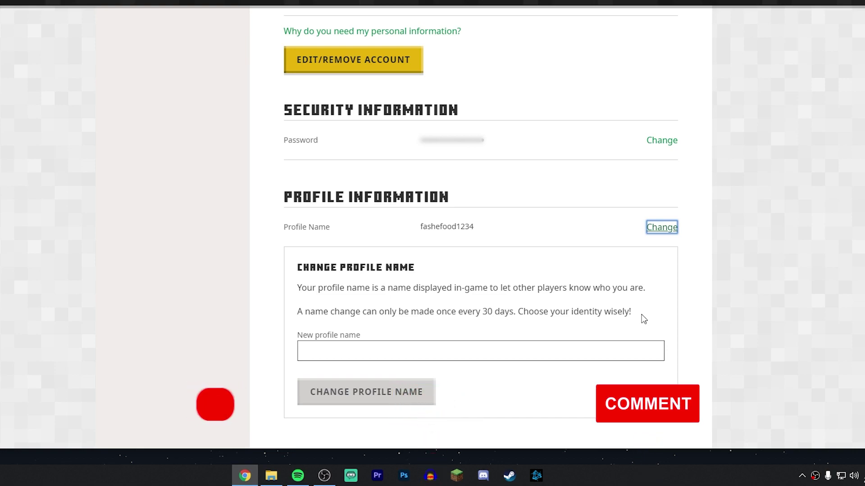
- Focus the empty New profile name field
click(452, 353)
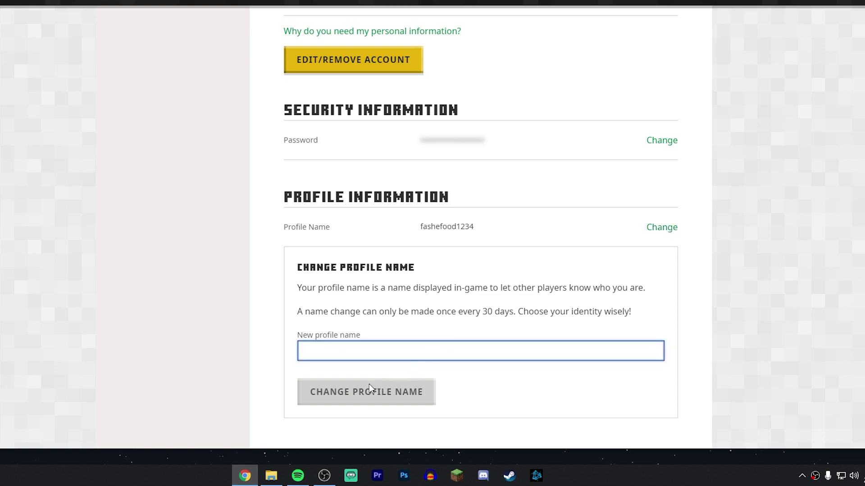